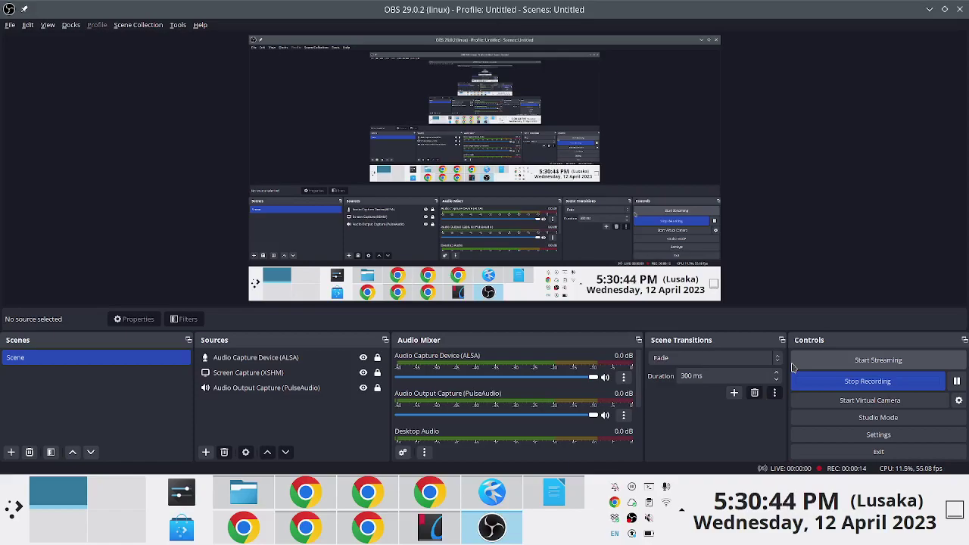
- Glance at the Moodle course page, then drop down Yakuake and quit the pdftk manual page
key(alt+Tab)
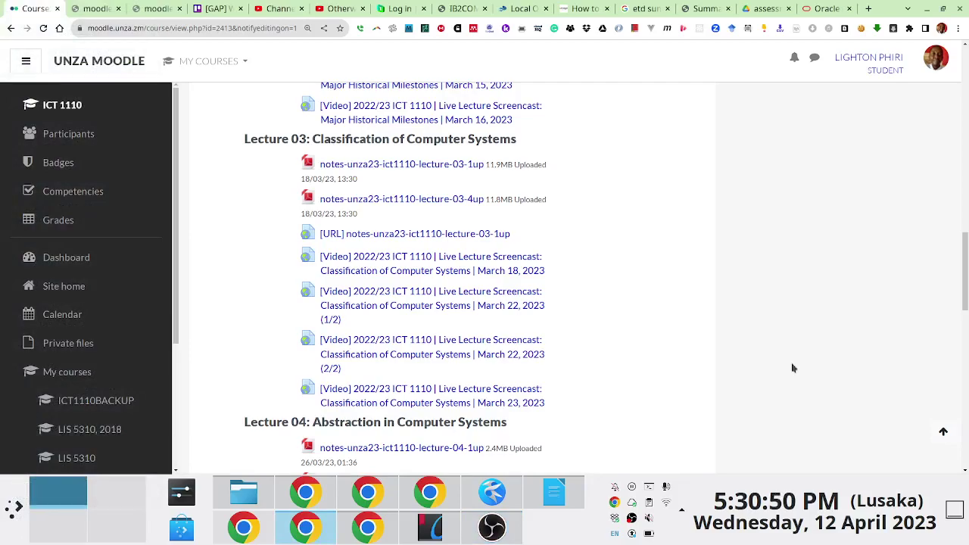
key(alt+Tab)
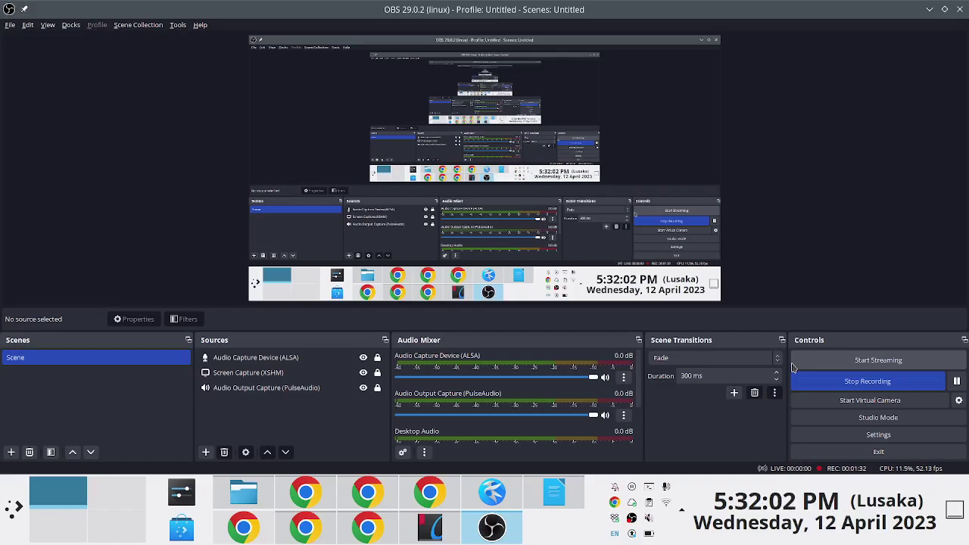
key(F12)
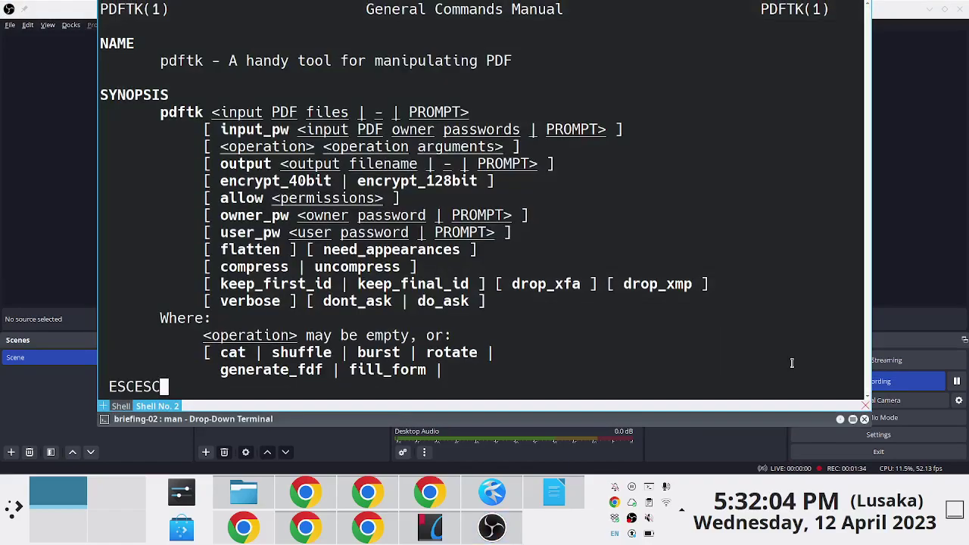
key(Escape)
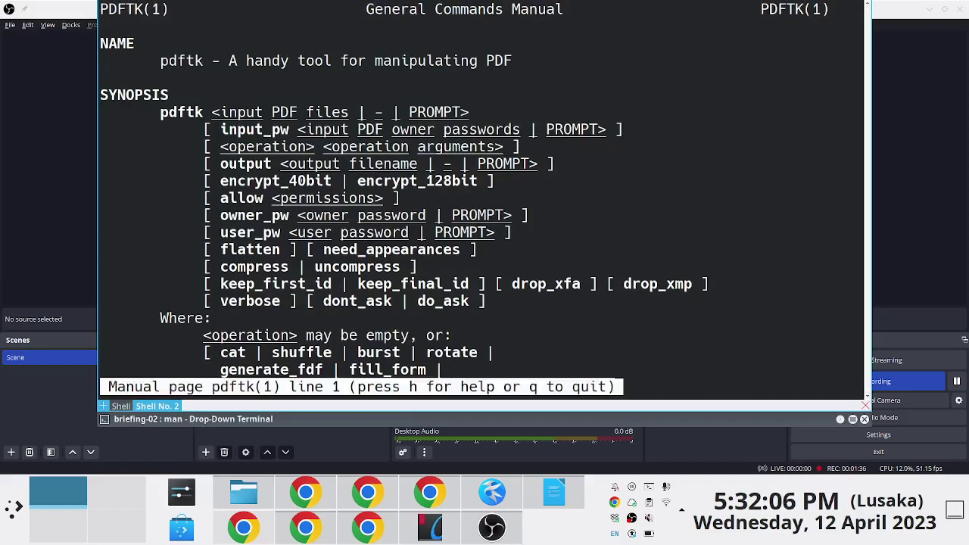
key(q)
key(Return)
key(Return)
key(Return)
key(Return)
- Run ffmpeg, open its manual with 'man ffmpeg', then hide the terminal
text(ffm)
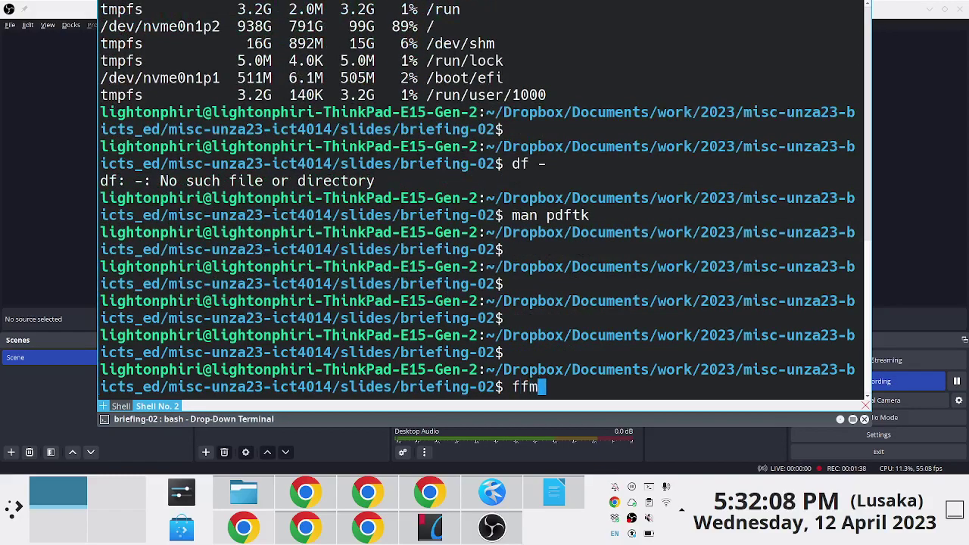
text(peg)
key(Return)
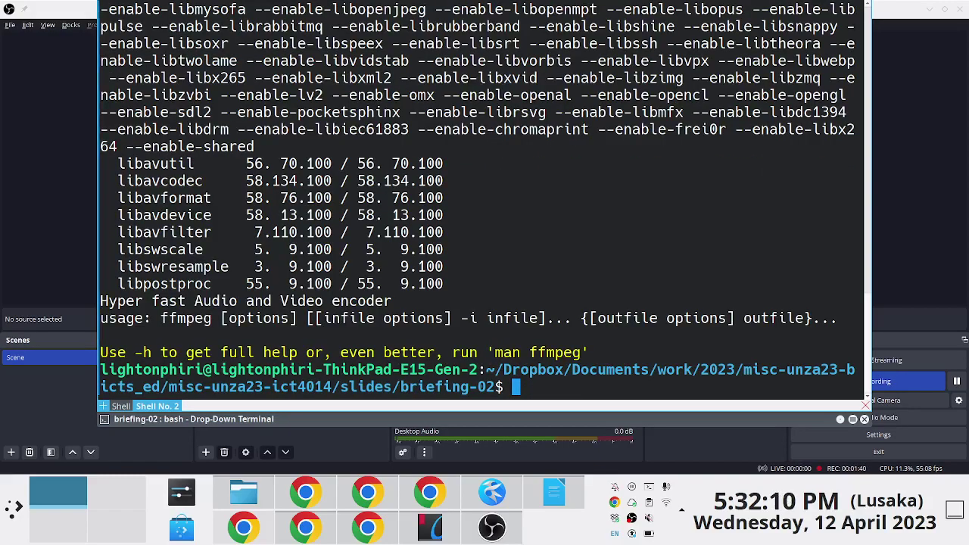
key(Up)
key(Home)
text(man)
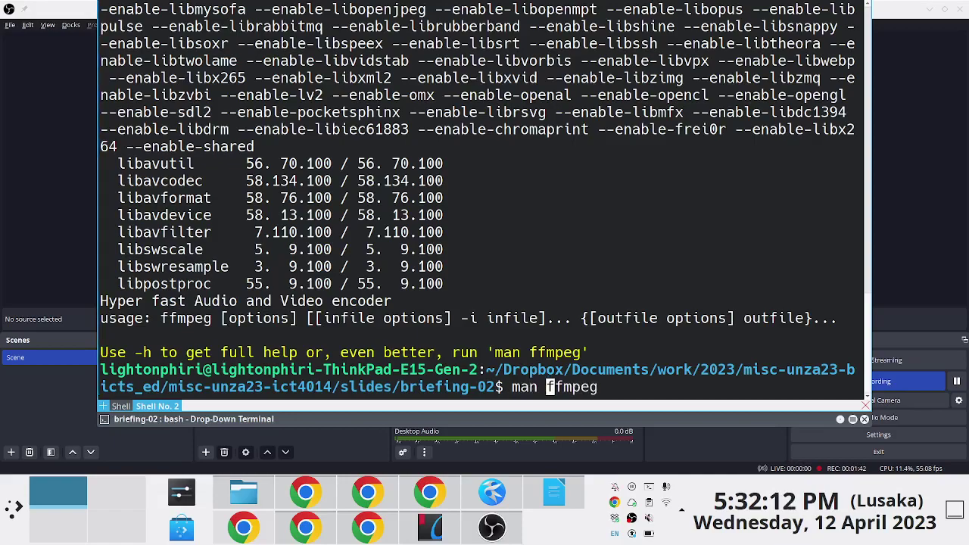
key(Return)
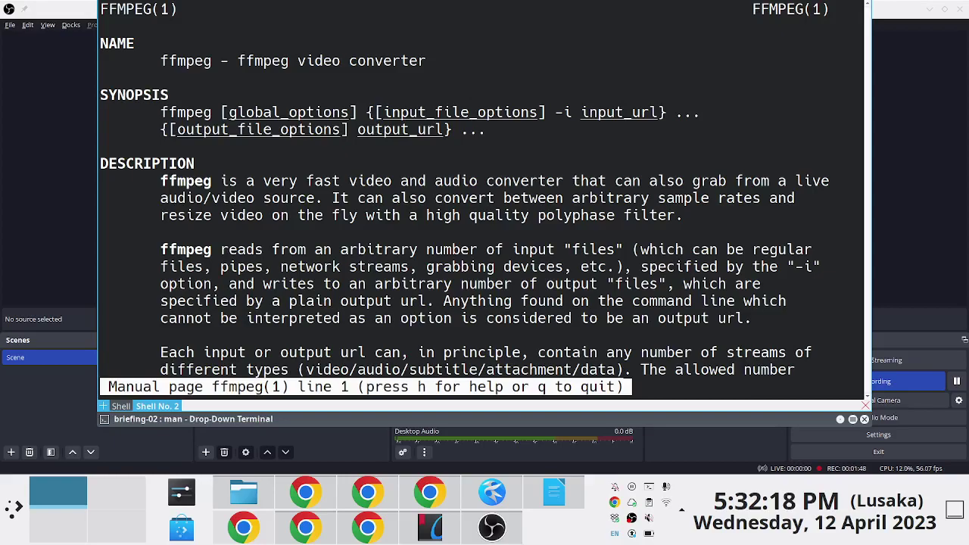
key(F12)
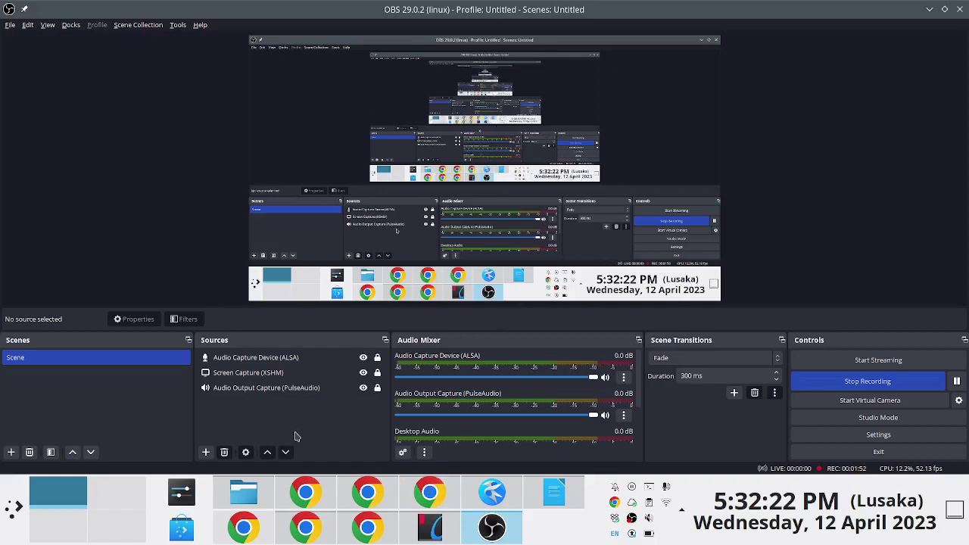
- In Dolphin, go from 2023 into misc-unza23-ict1110 > screencasts > 2023-04-06
click(254, 490)
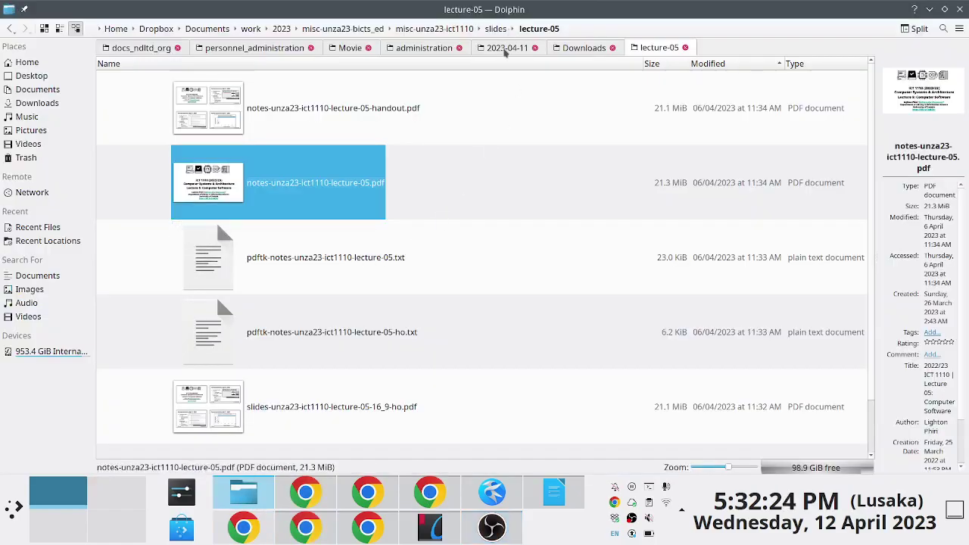
click(505, 48)
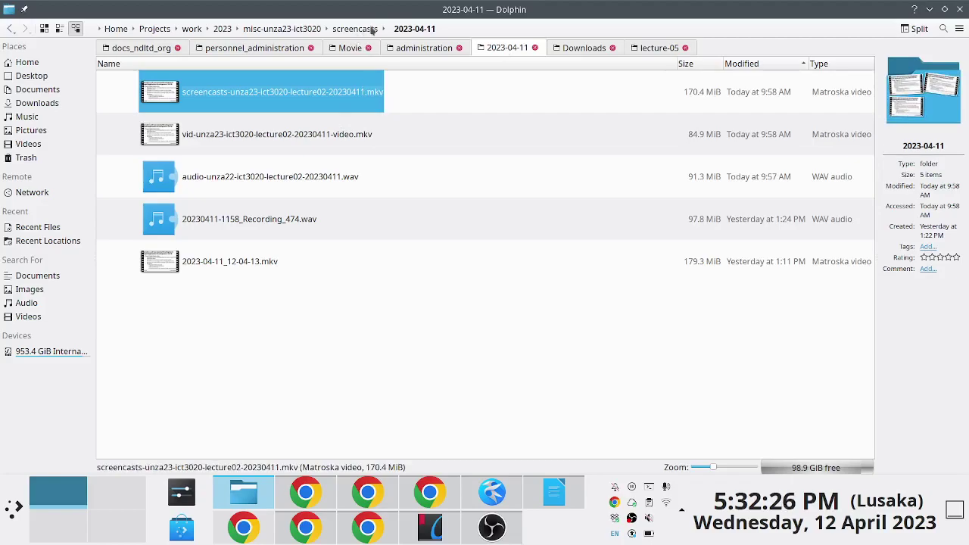
click(220, 28)
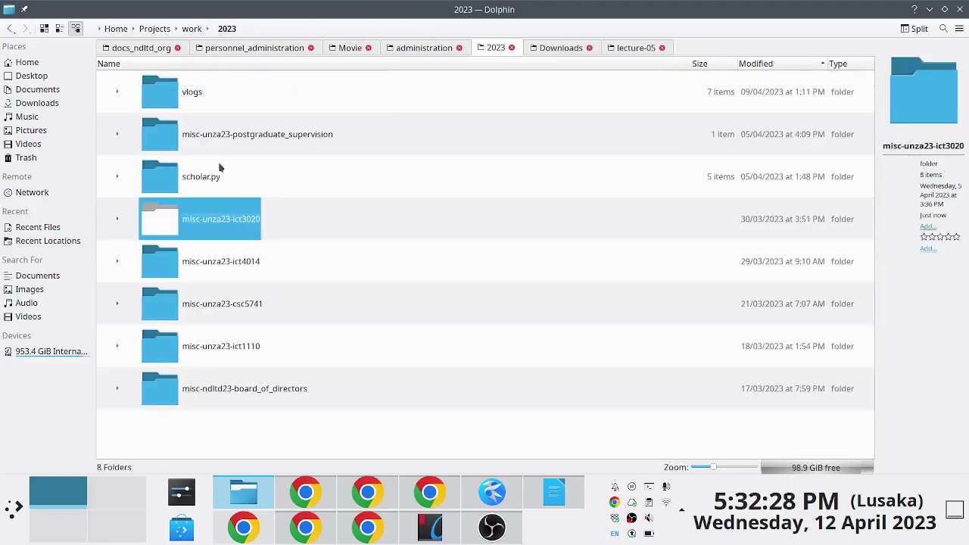
click(230, 352)
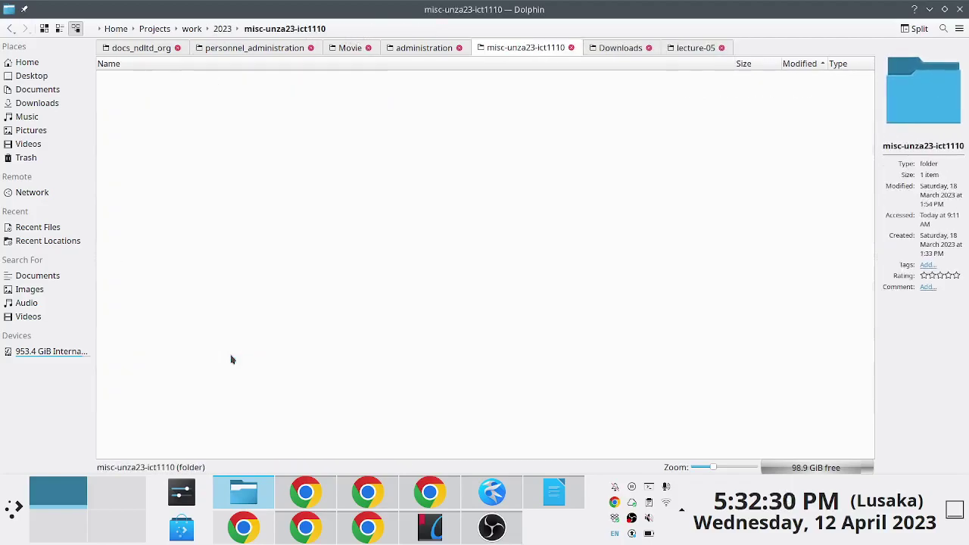
click(202, 91)
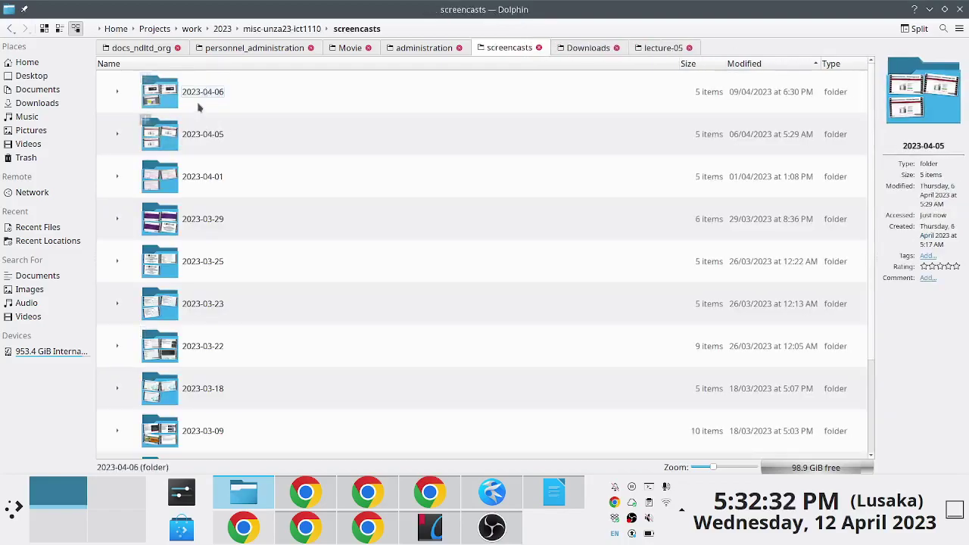
click(199, 106)
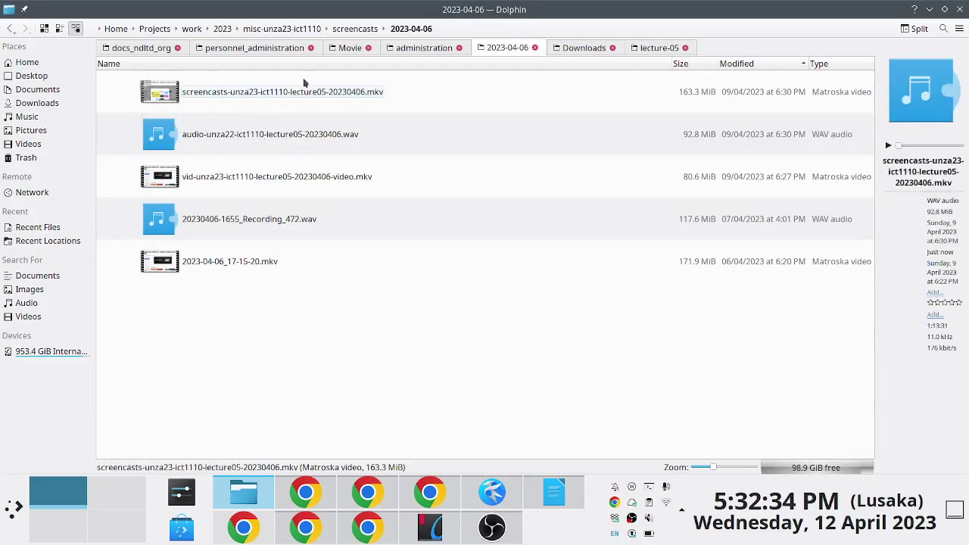
- Zoom the file view and select 2023-04-06_17-15-20.mkv to show its 171.9 MiB details
scroll(304, 82, up, 2)
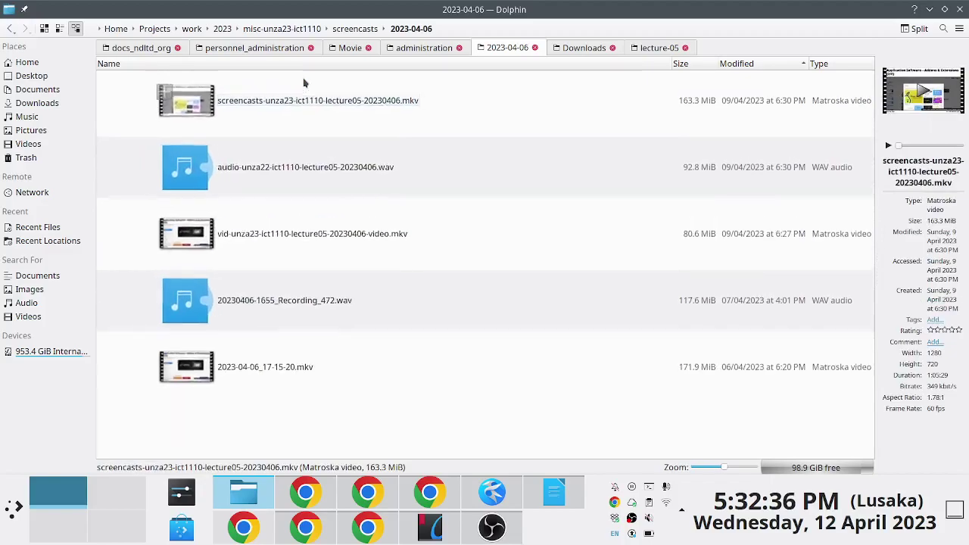
scroll(303, 82, up, 1)
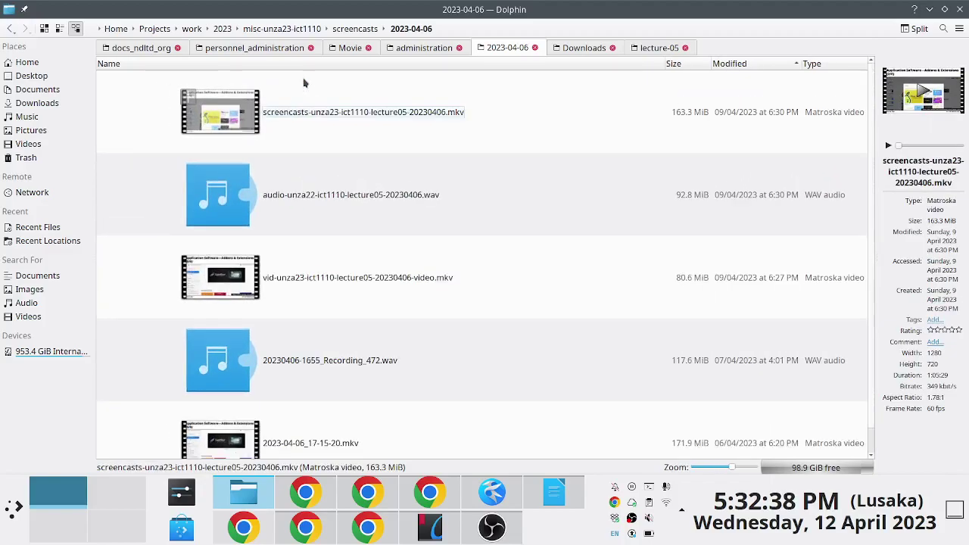
scroll(333, 428, down, 1)
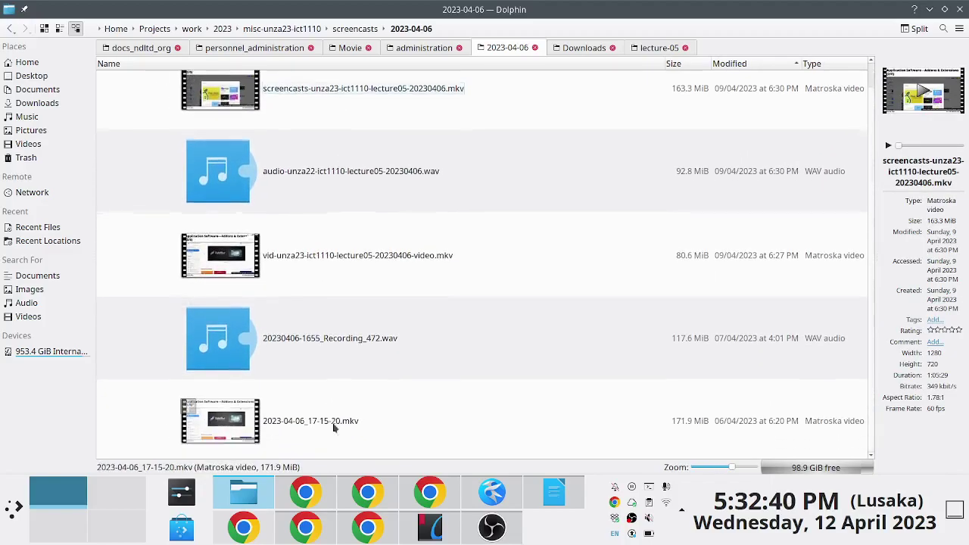
click(306, 425)
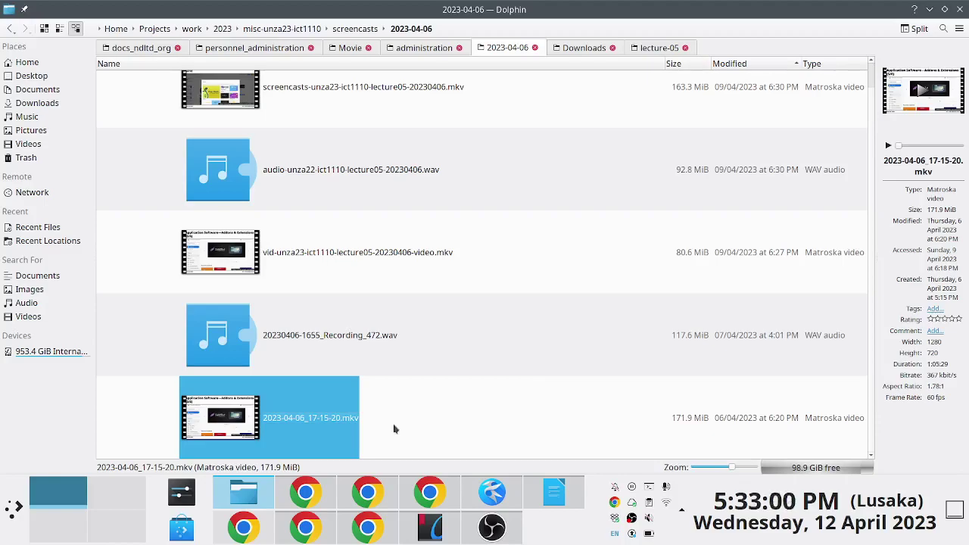
- Drop down Yakuake, open a third shell tab, and run adb to print its help
key(F12)
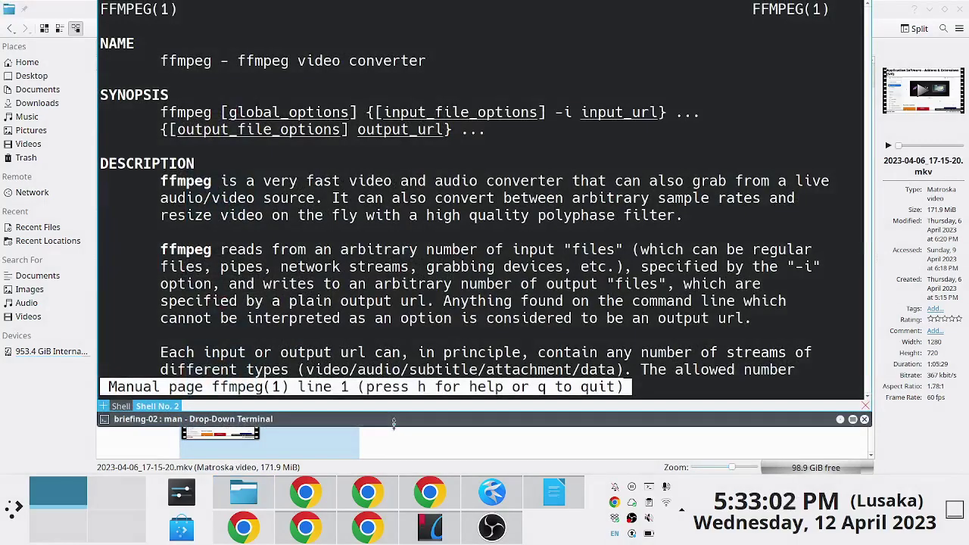
key(ctrl+shift+t)
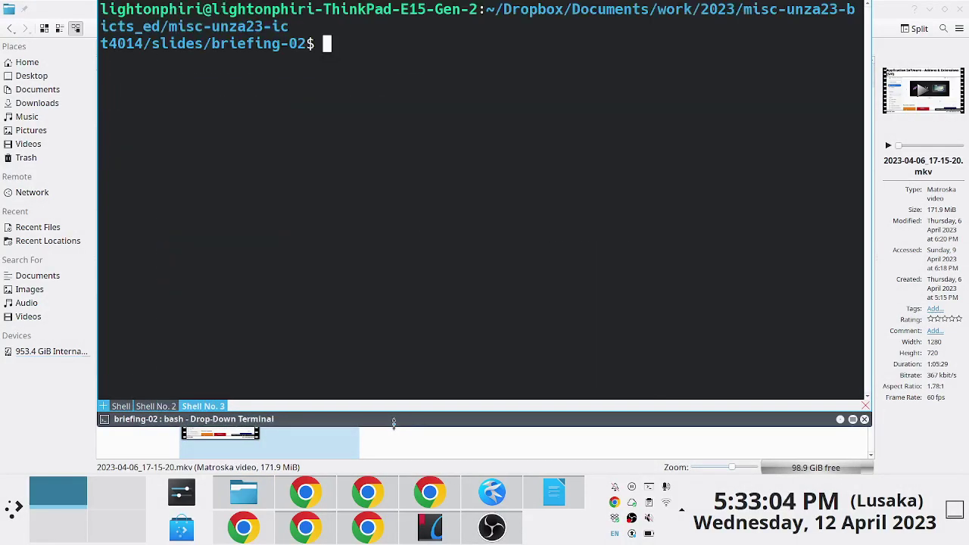
text(adb)
key(Return)
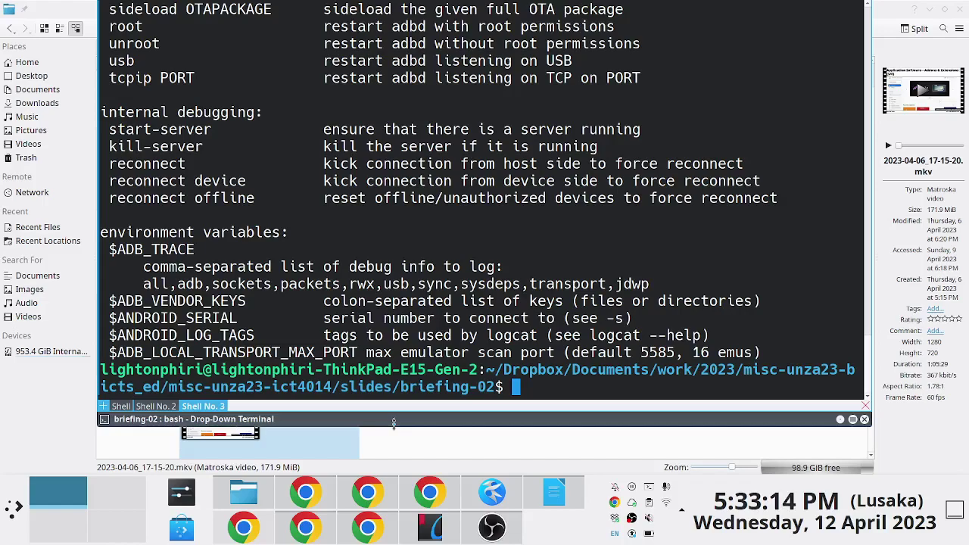
- Click the Dolphin window to retract Yakuake and show the 2023-04-06 folder again
click(393, 428)
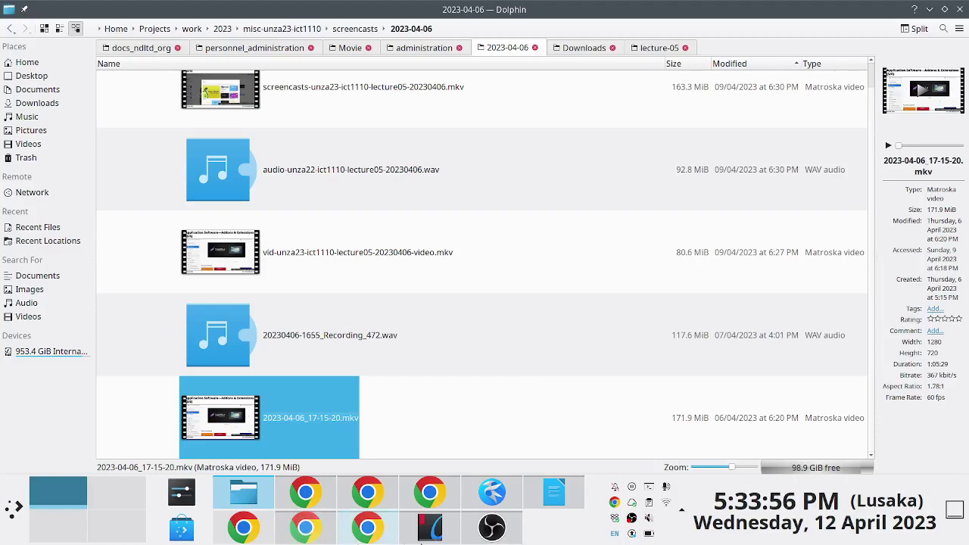
- Open the ffmpeg video/audio merging notes in Kate at 150% zoom, then return to Dolphin
click(493, 492)
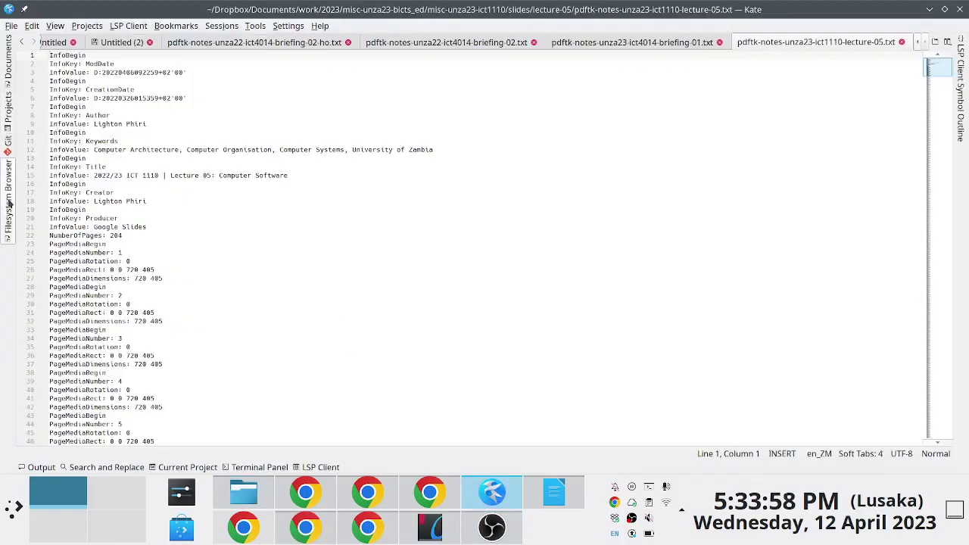
click(8, 61)
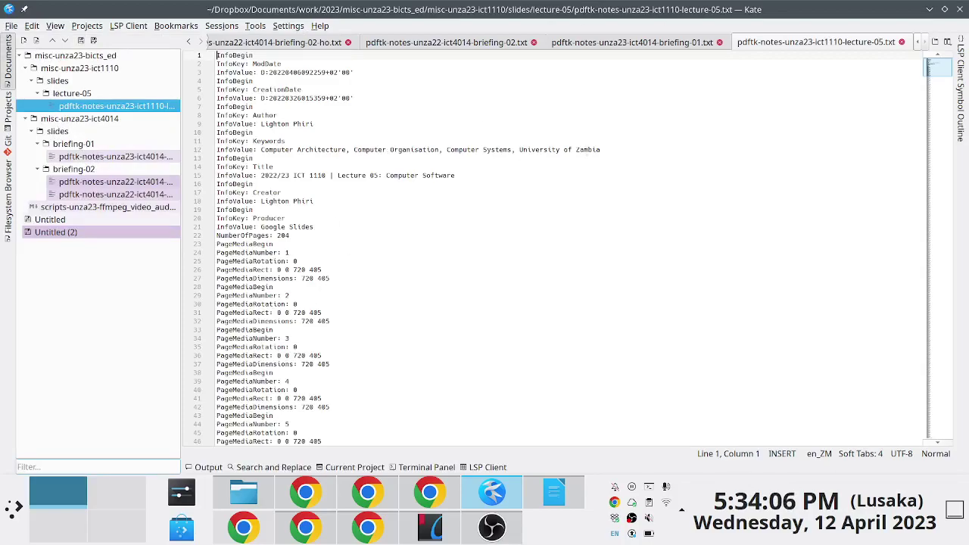
click(69, 207)
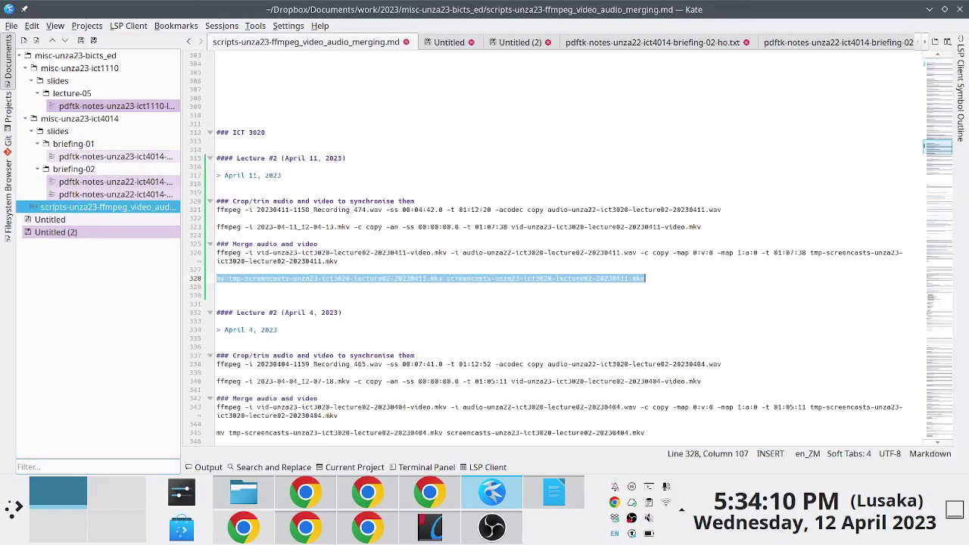
key(ctrl+plus)
key(ctrl+plus)
key(ctrl+plus)
key(ctrl+plus)
key(ctrl+plus)
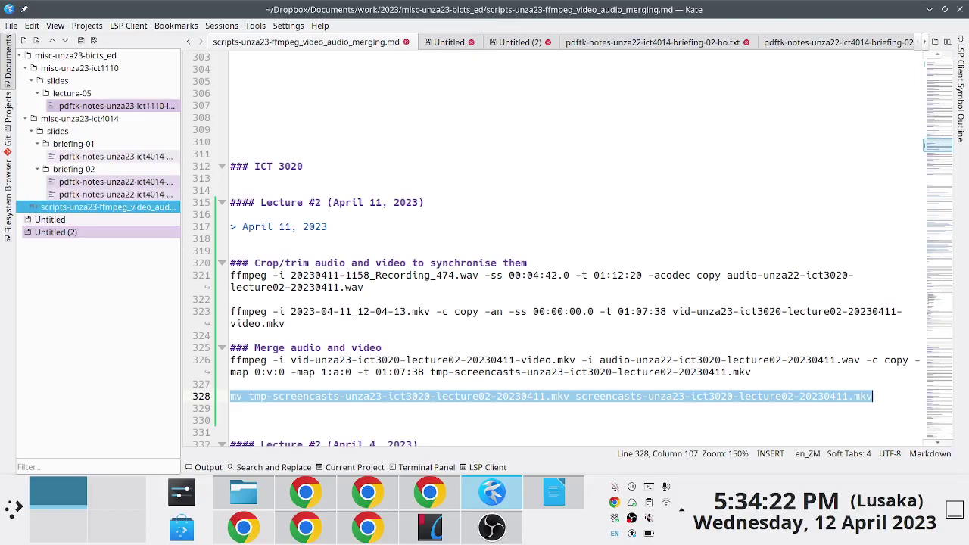
key(alt+Tab)
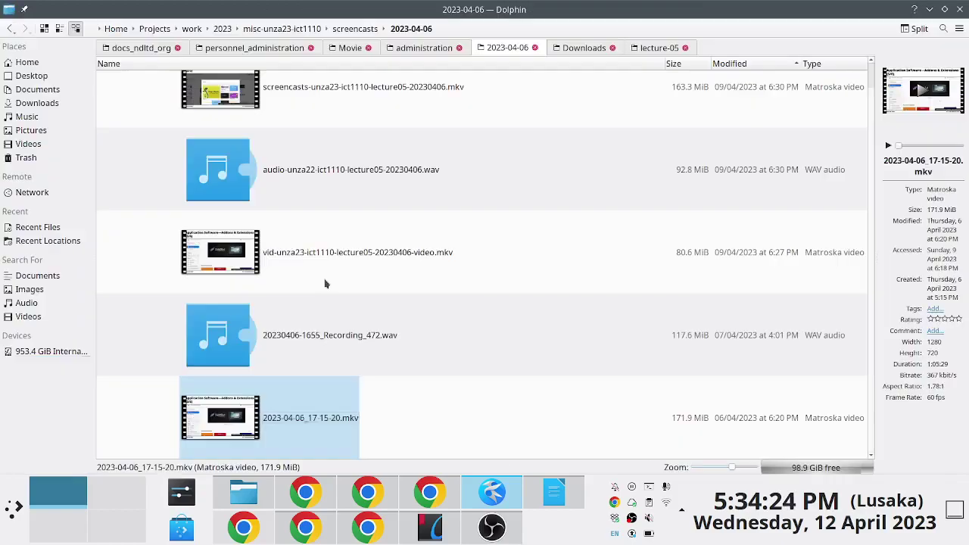
- Select the merged screencasts-unza23-ict1110-lecture05-20230406.mkv (163.3 MiB) at the top of the list
scroll(296, 90, up, 1)
click(299, 118)
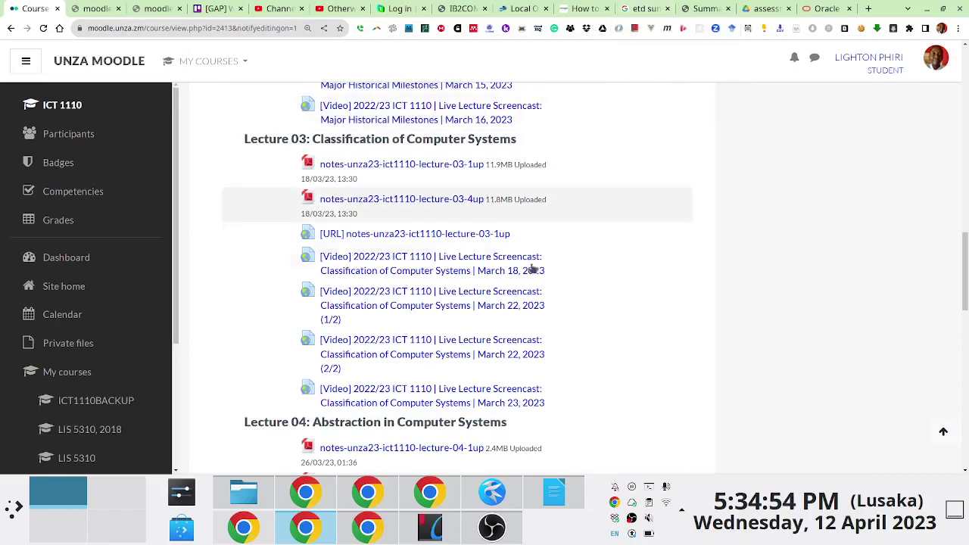
- Bring up the Moodle course window and switch to its second tab, showing the connection timeout
click(366, 537)
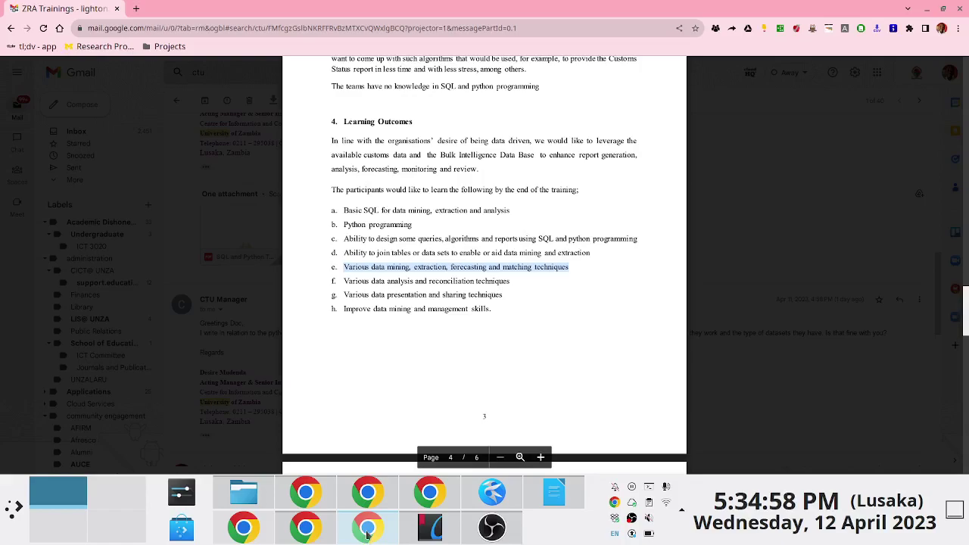
click(302, 530)
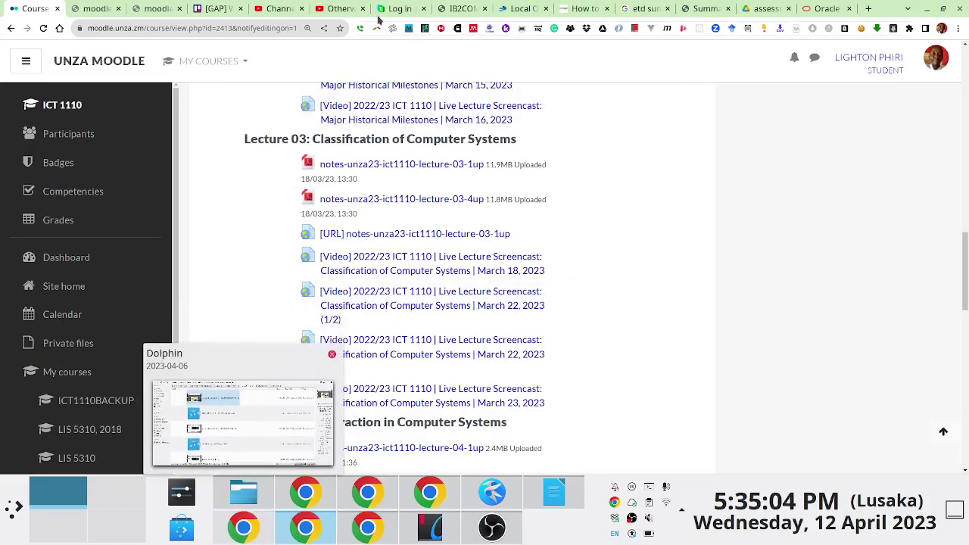
click(88, 8)
- Replace the address with 'stu' and load the YouTube Creator Studio suggestion
click(115, 28)
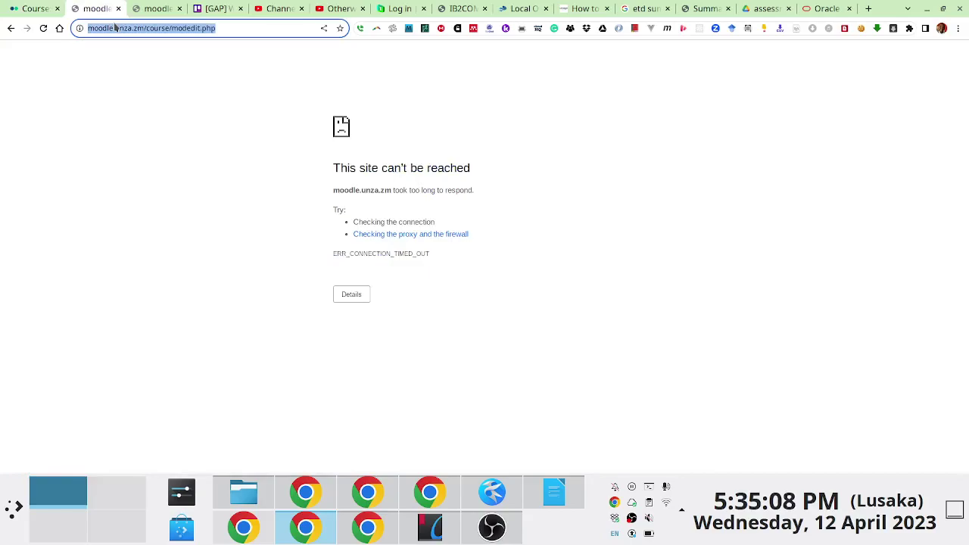
text(stude)
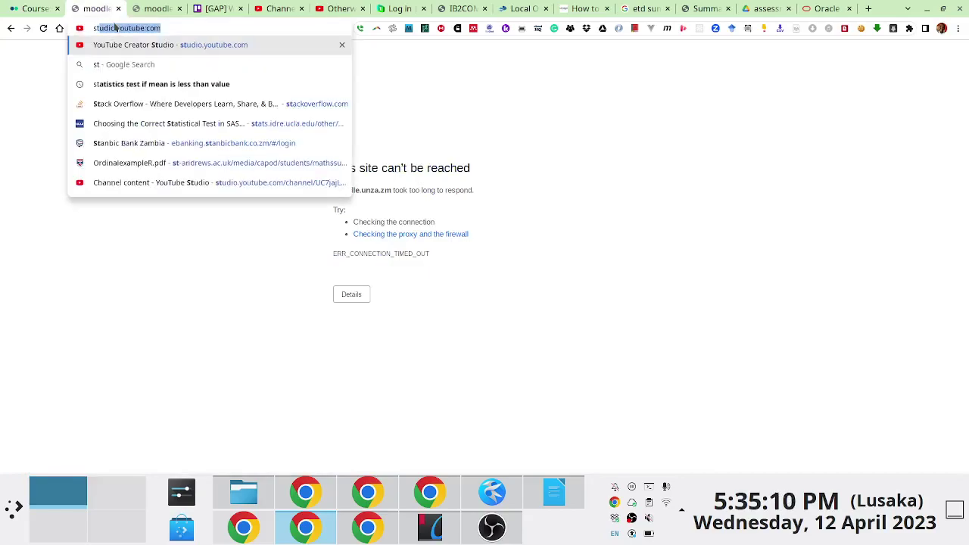
key(BackSpace)
key(BackSpace)
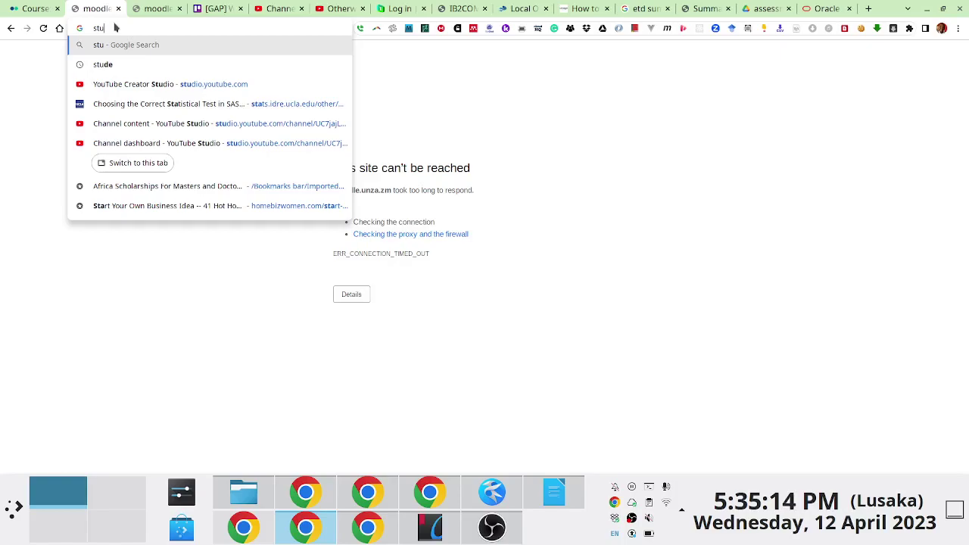
key(Down)
key(Down)
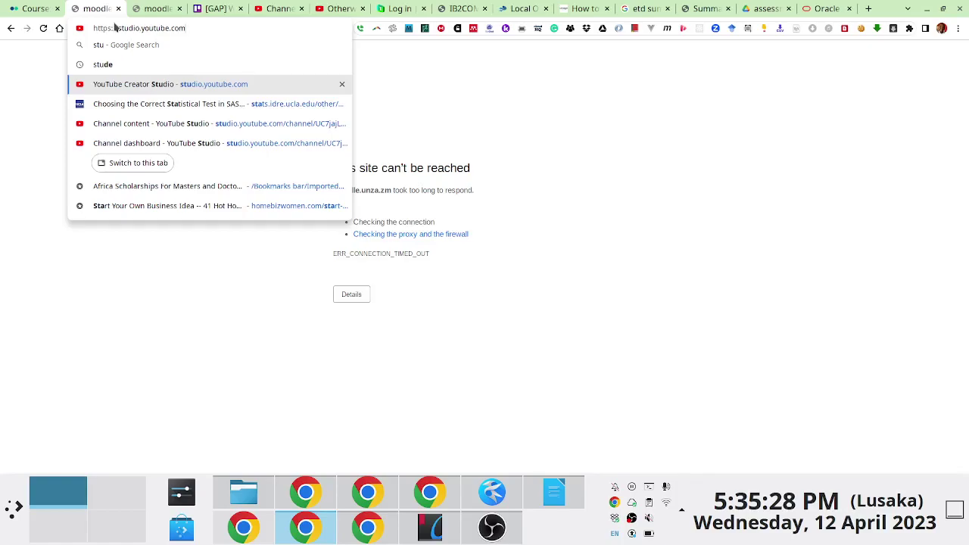
key(Return)
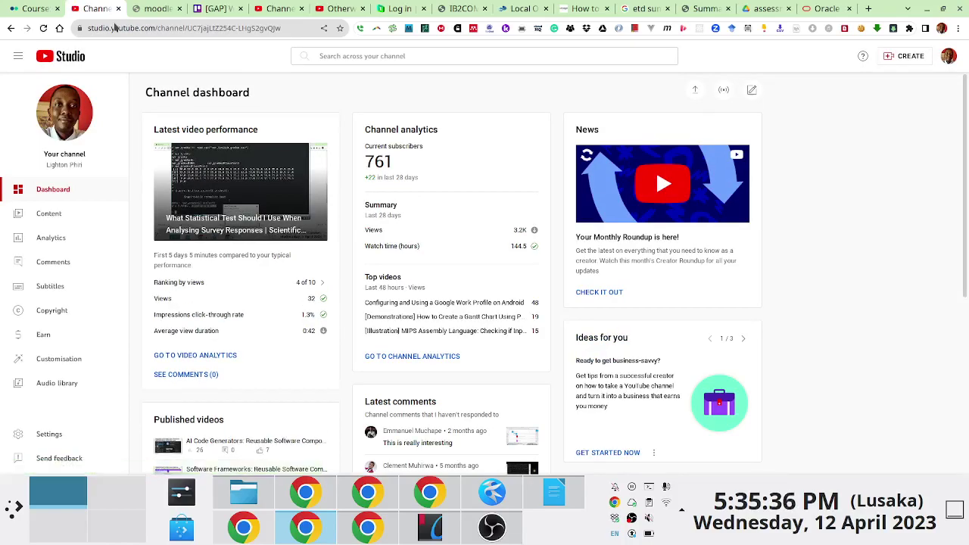
- Open and dismiss the Upload videos dialog, then view the Content list at 150% zoom
click(918, 59)
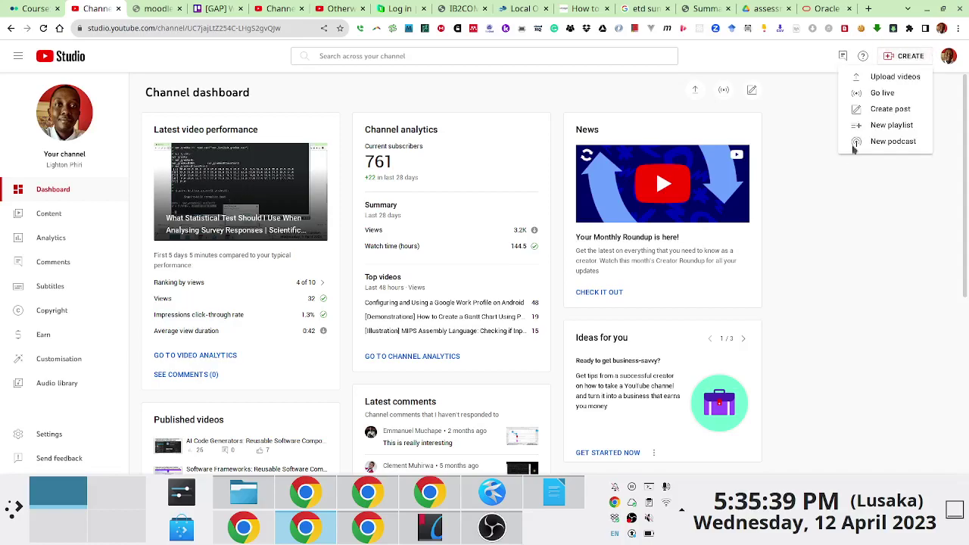
click(876, 79)
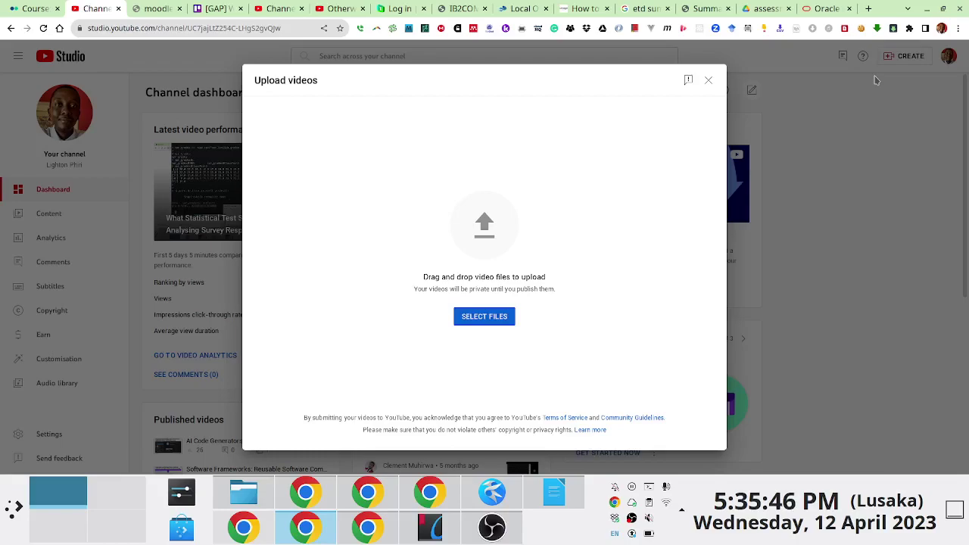
click(709, 79)
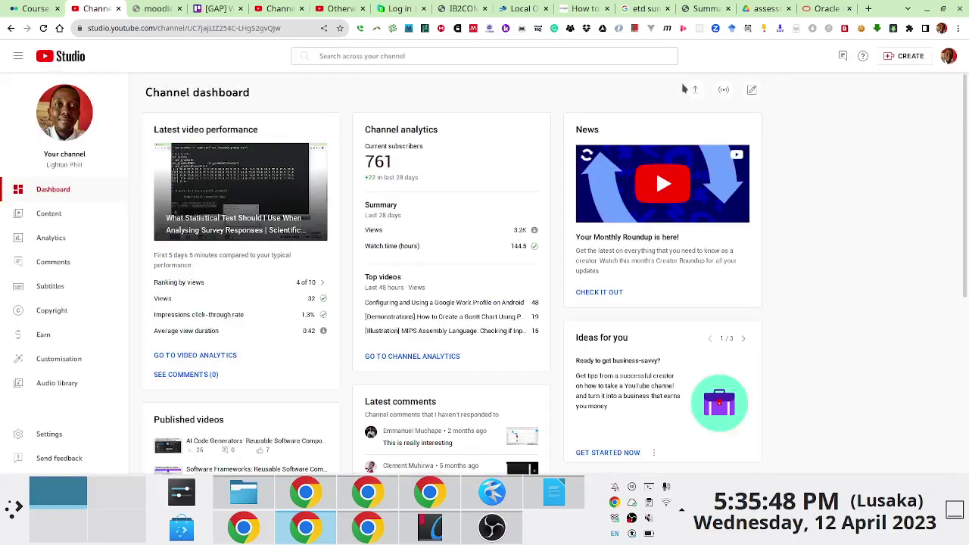
click(61, 216)
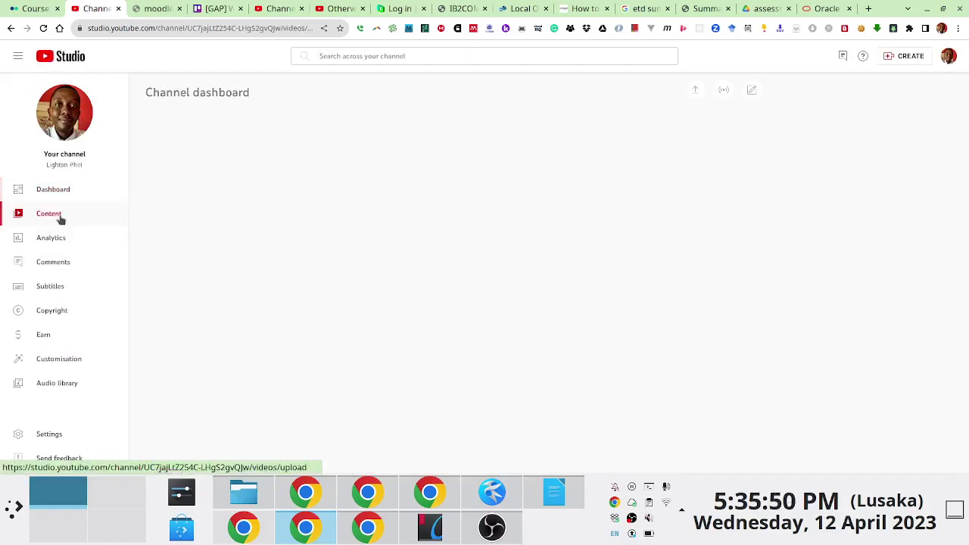
key(ctrl+plus)
key(ctrl+plus)
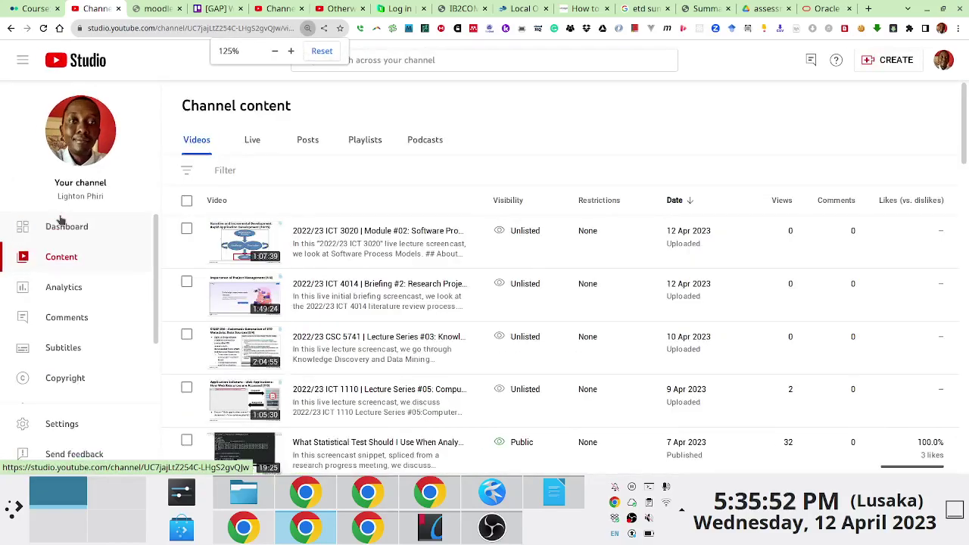
key(ctrl+plus)
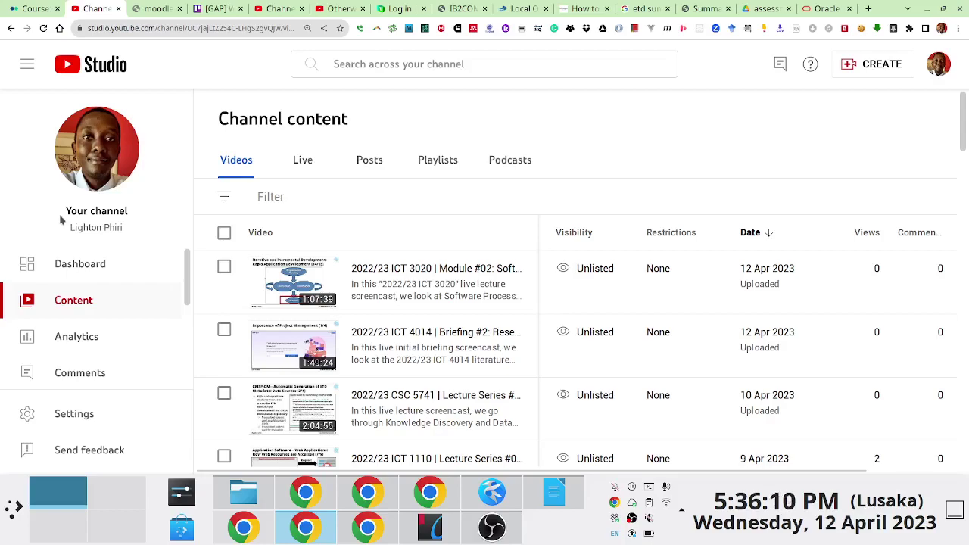
- Cycle through Gmail, editor, Docs and slides windows, close Gmail's PDF preview, then return to YouTube Studio content
key(alt+Tab)
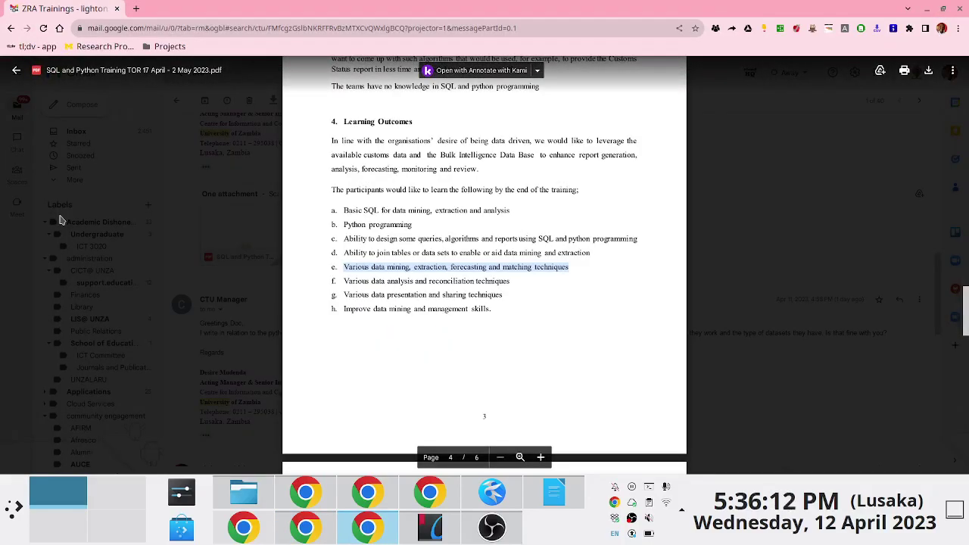
key(alt+Tab)
key(alt+Tab)
key(alt+Tab)
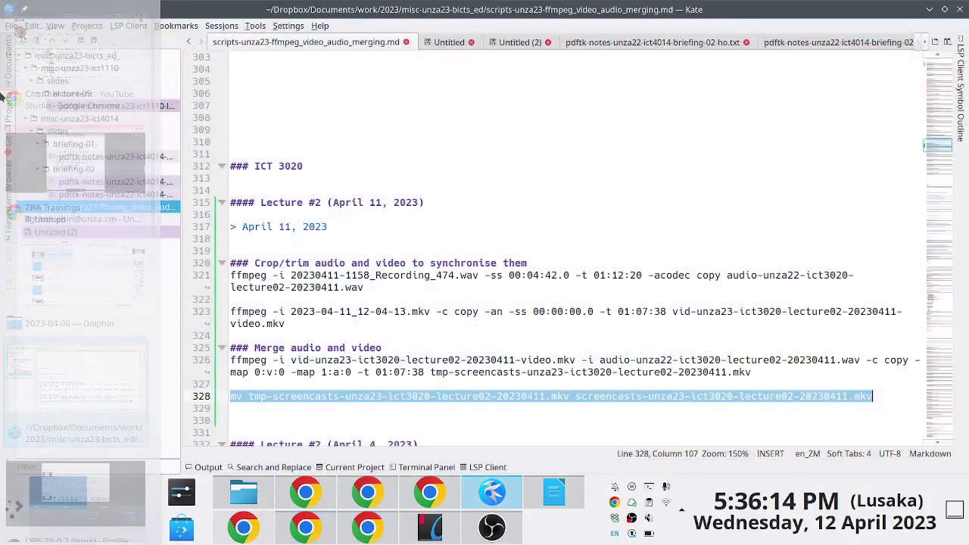
key(alt+Tab)
key(alt+Tab)
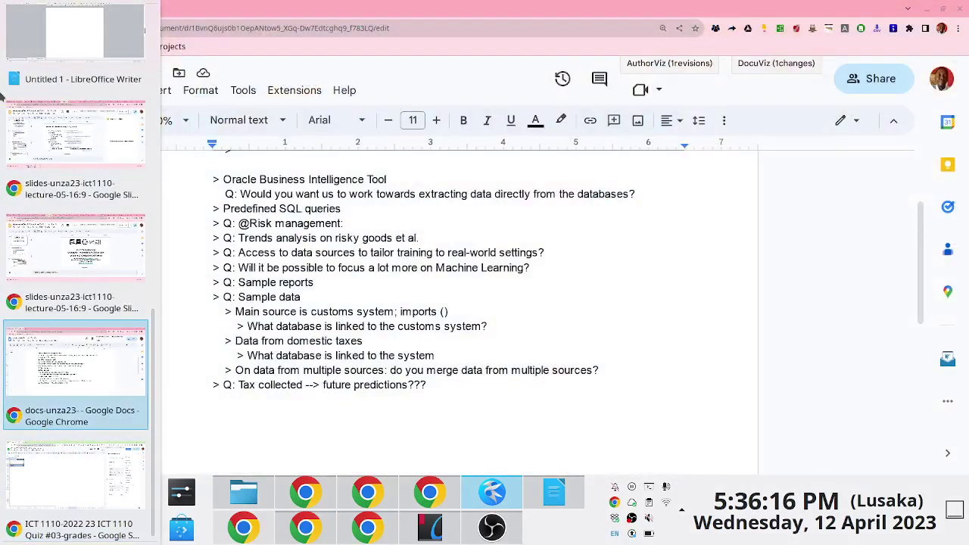
key(alt+Tab)
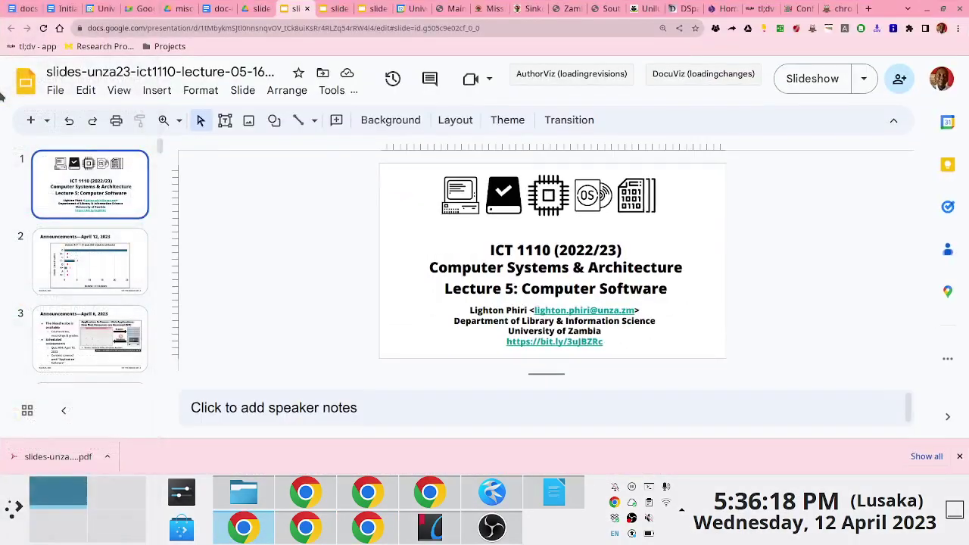
key(alt+Tab)
key(alt+Tab)
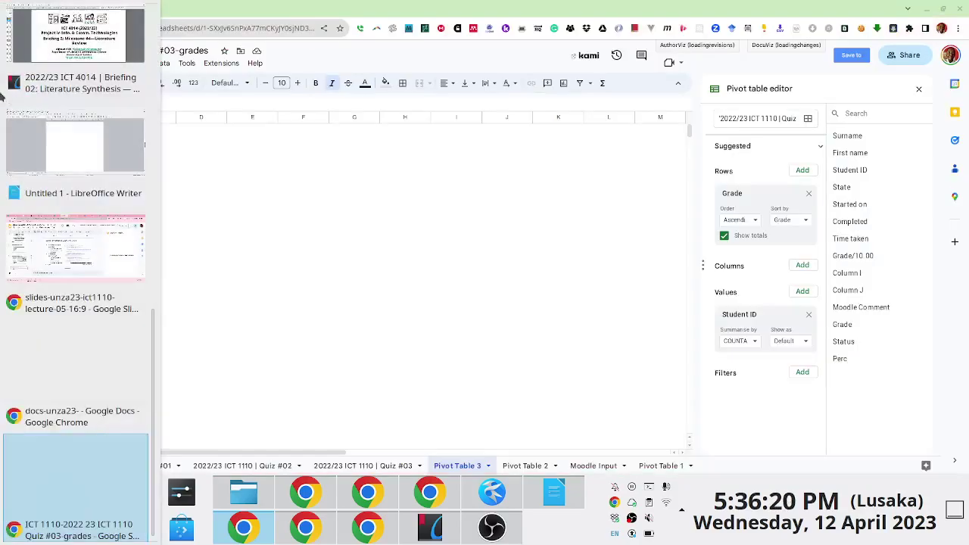
key(Escape)
key(Escape)
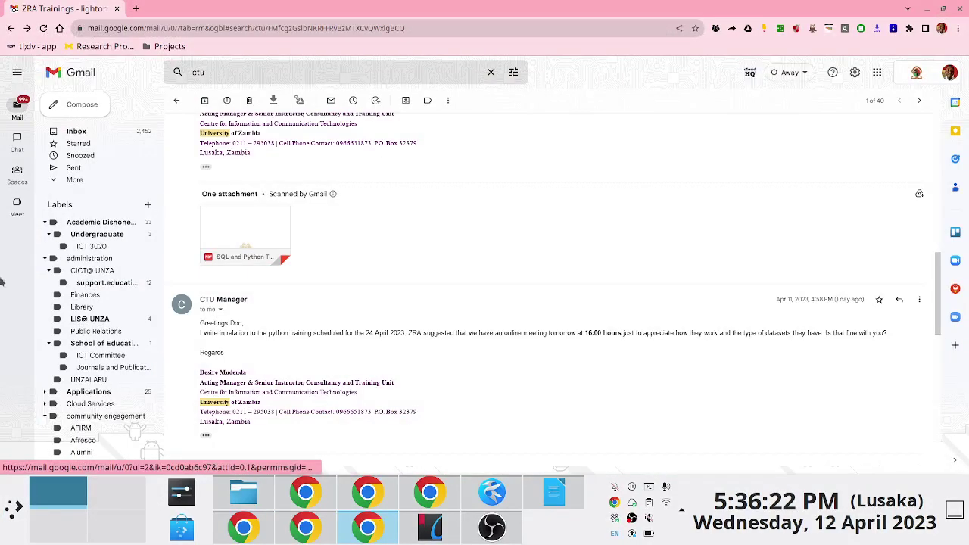
click(231, 524)
key(alt+Tab)
key(alt+Tab)
key(alt+Tab)
key(alt+Tab)
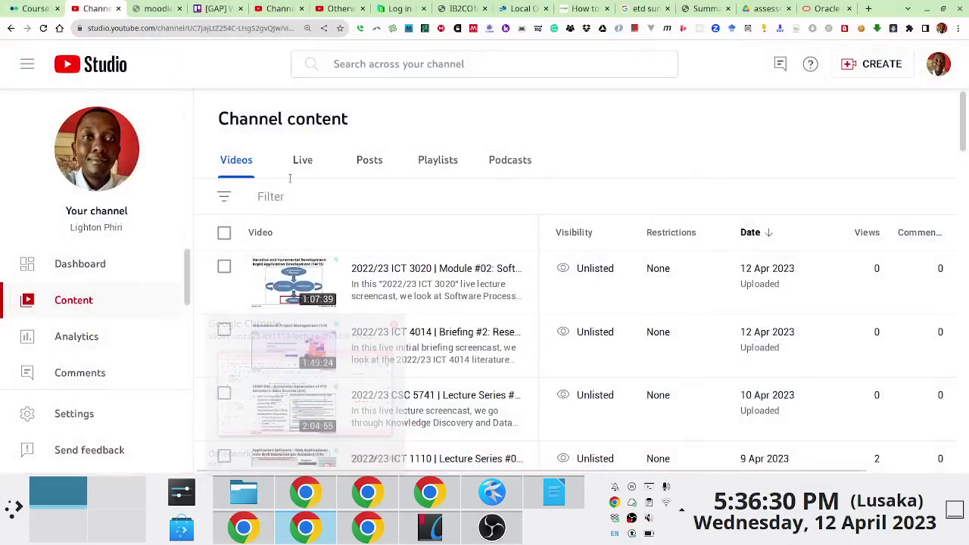
click(34, 8)
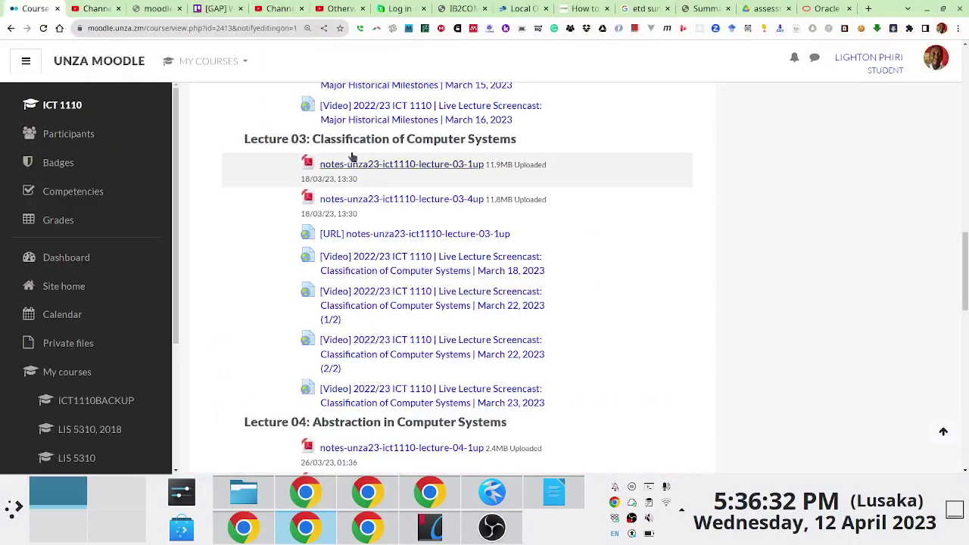